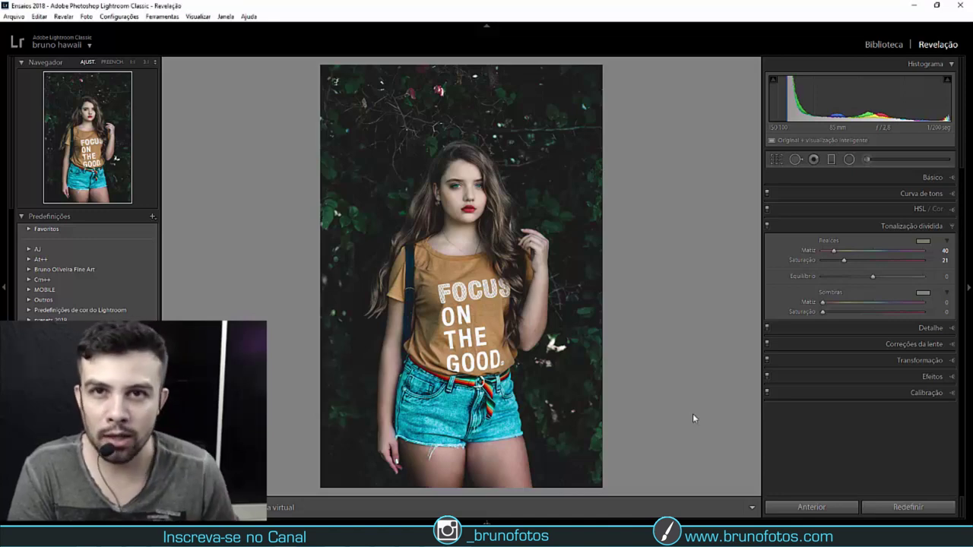
Compare the edited portrait with the original, then return to the edited version
key("backslash")
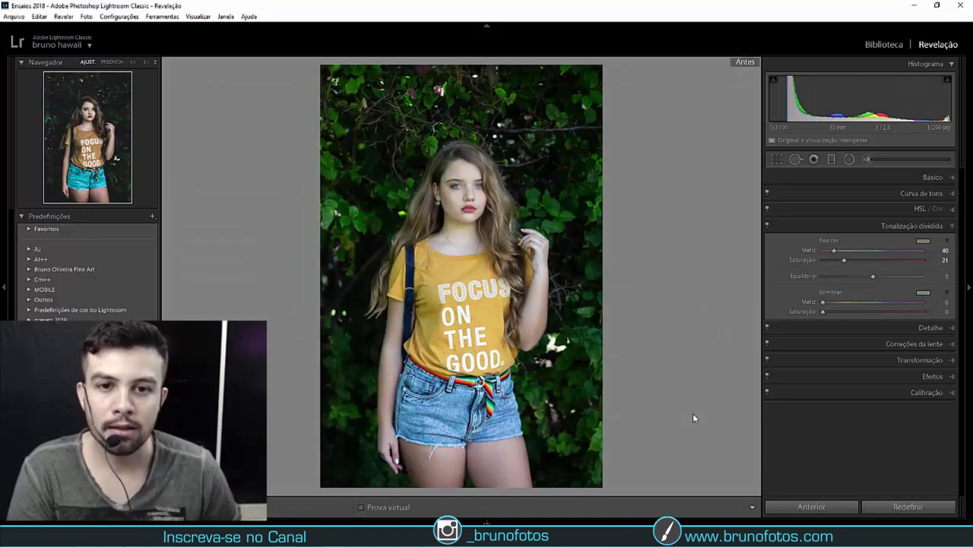
key("backslash")
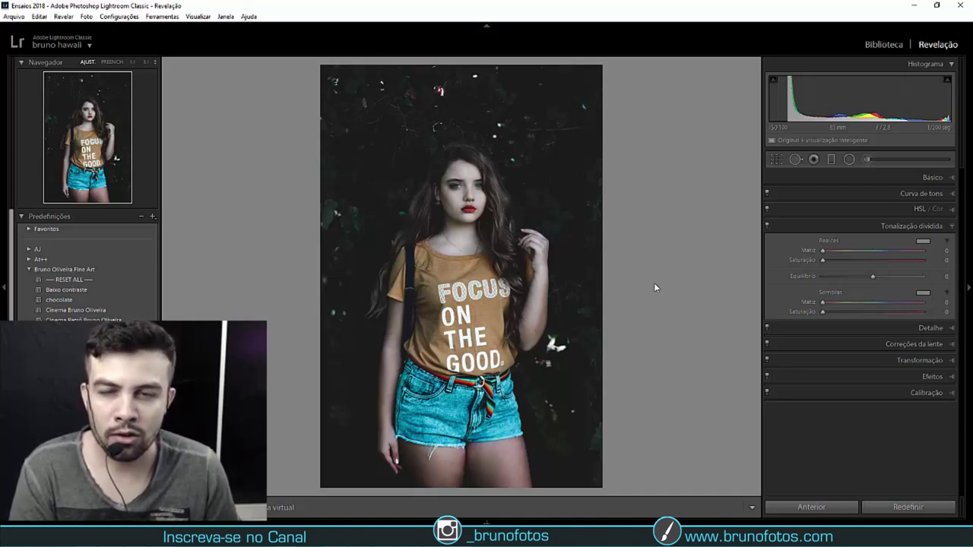
Collapse Split Toning, expand the Basic panel and reset Exposure to 0,00
left_click(950, 226)
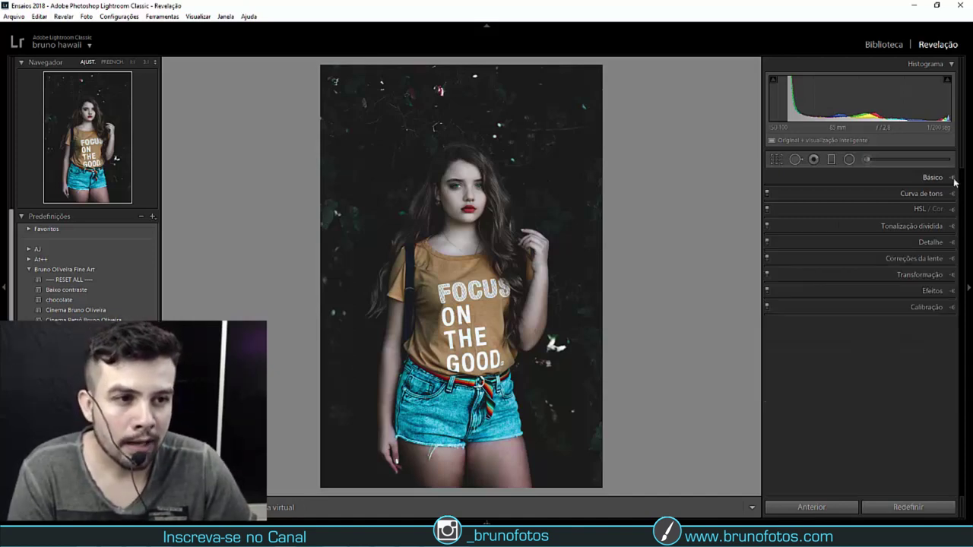
left_click(952, 178)
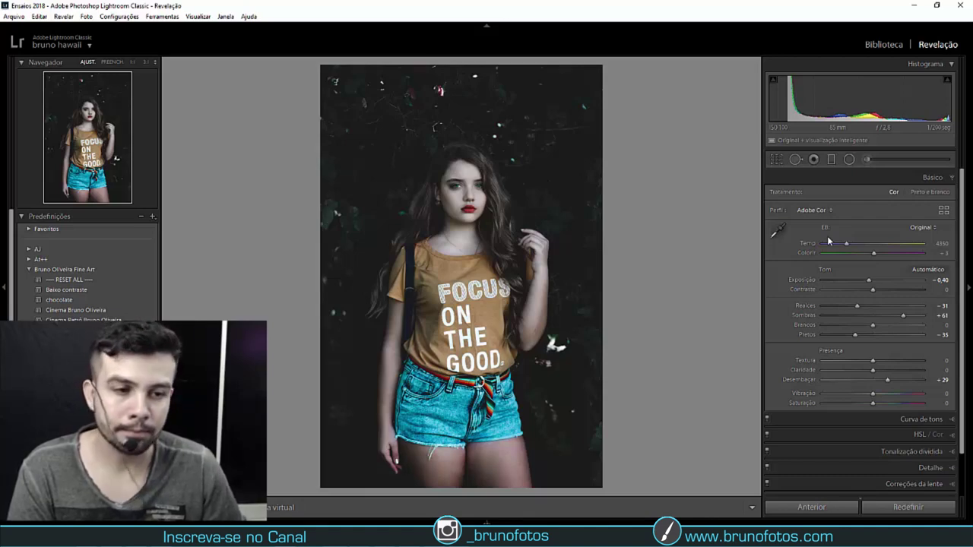
double_click(873, 280)
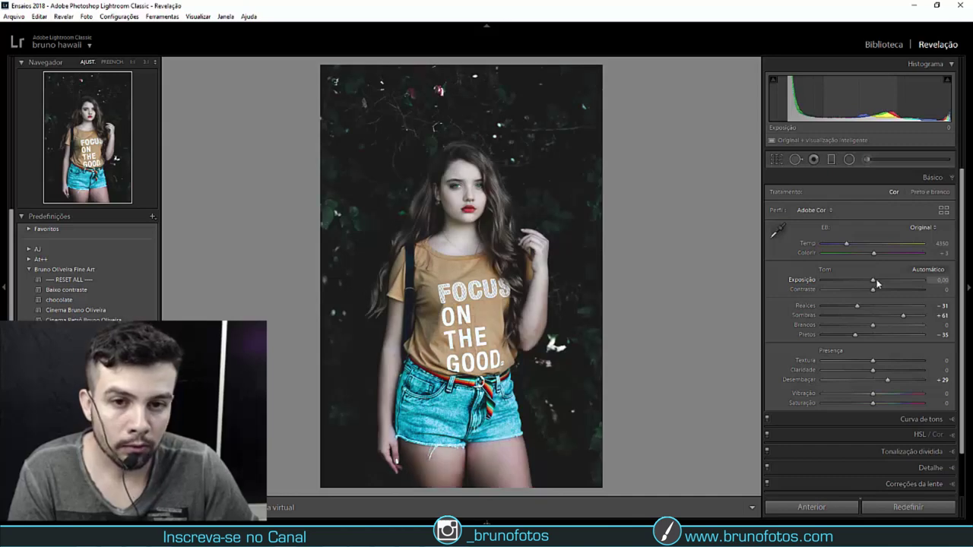
Set Exposure to +0,30, Highlights to −77 and Shadows to +69
left_click_drag(877, 282, 880, 284)
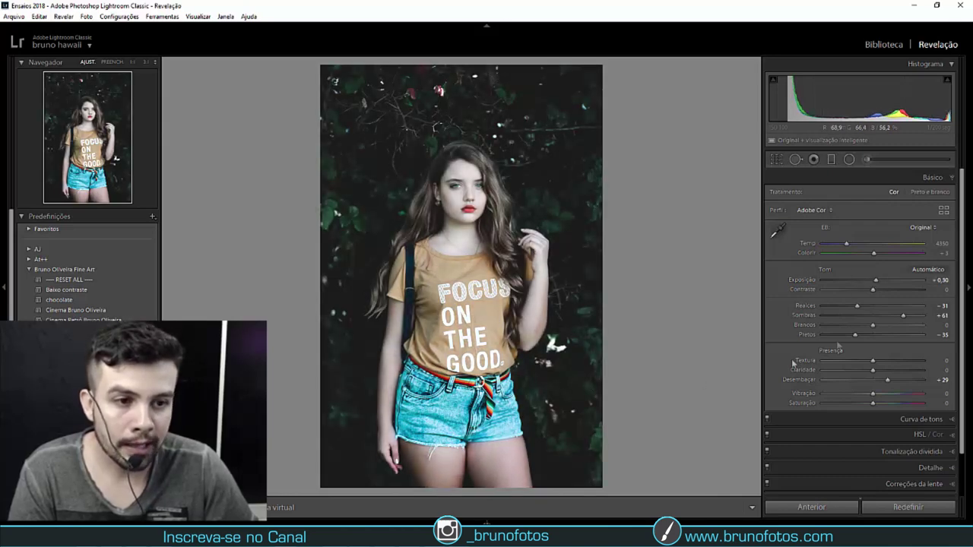
left_click_drag(856, 305, 831, 306)
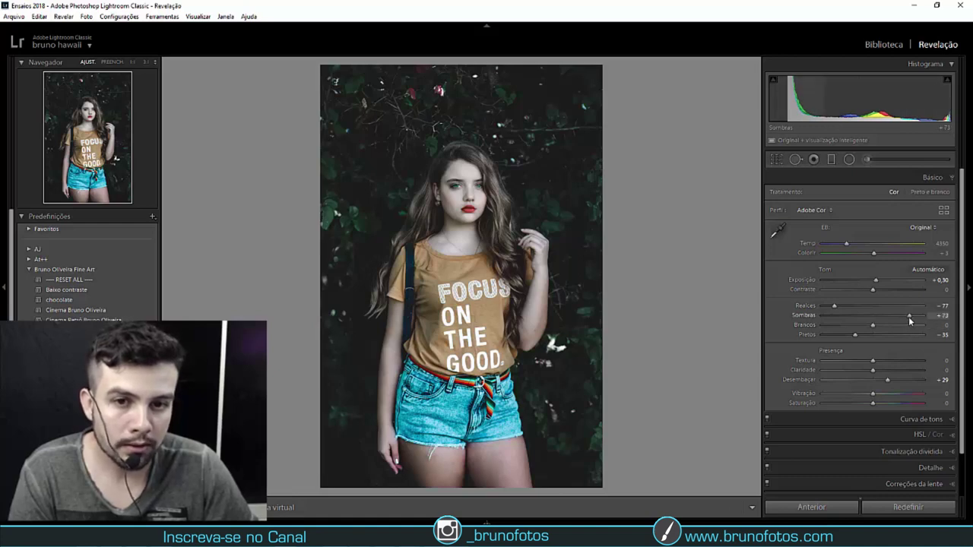
left_click_drag(906, 317, 904, 316)
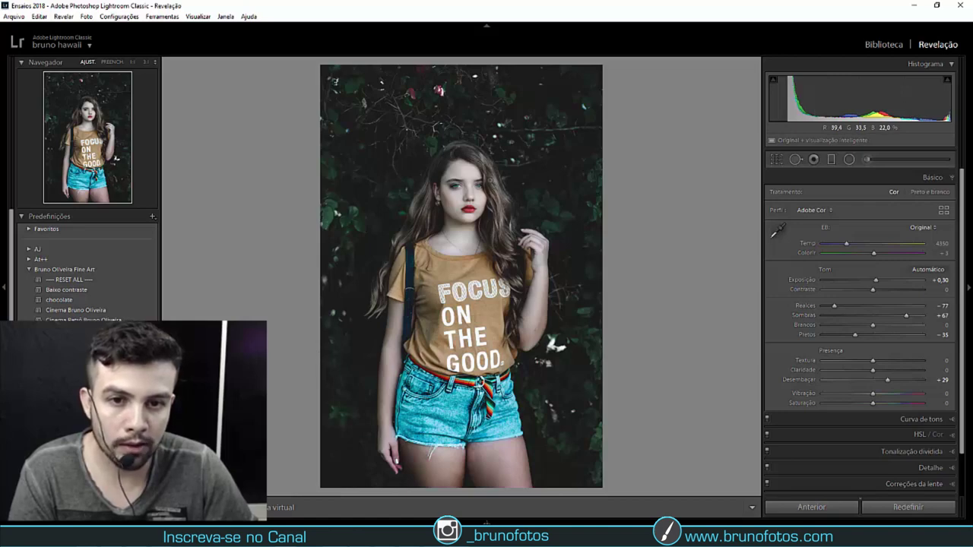
left_click_drag(906, 315, 908, 314)
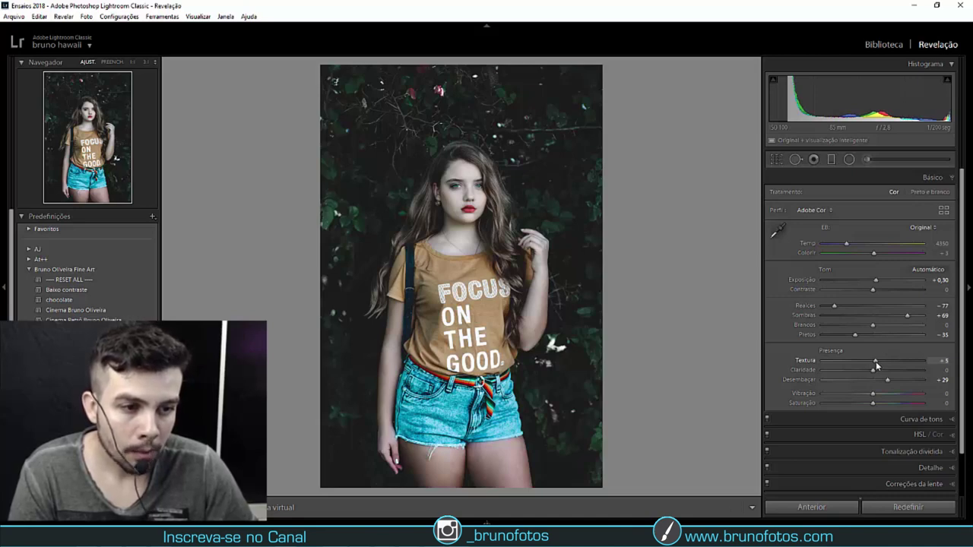
Set Texture +17, Vibrance +40 and Saturation −15, then compare with the original
left_click_drag(879, 362, 882, 363)
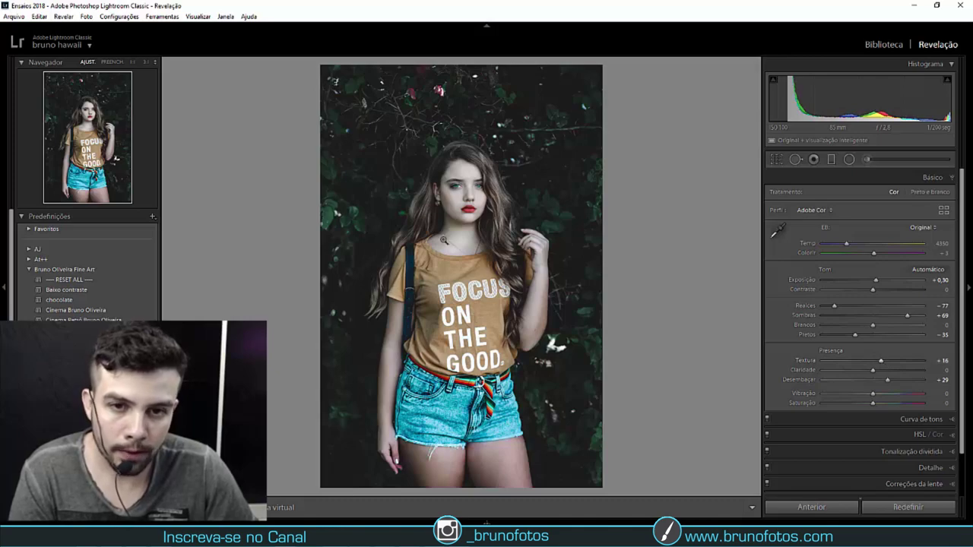
left_click_drag(476, 181, 522, 255)
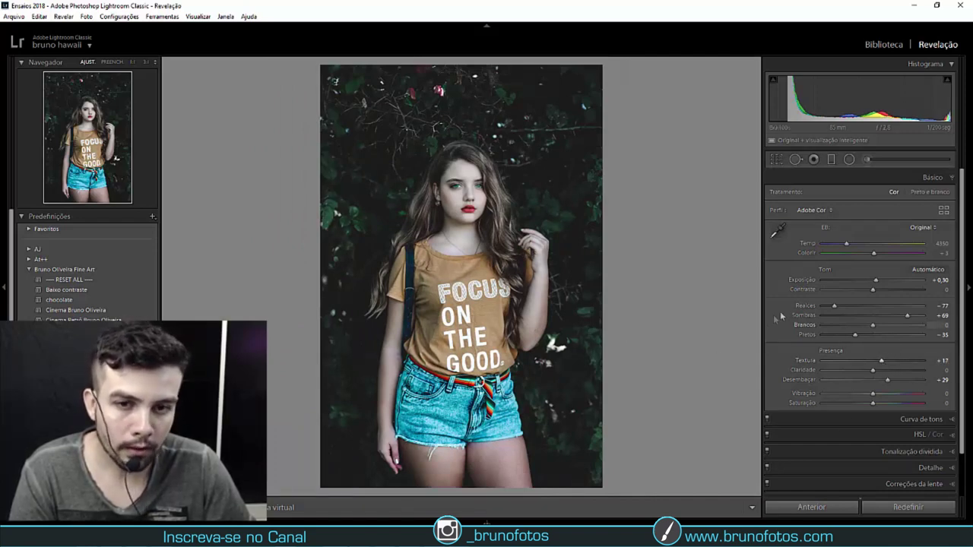
left_click_drag(875, 396, 895, 401)
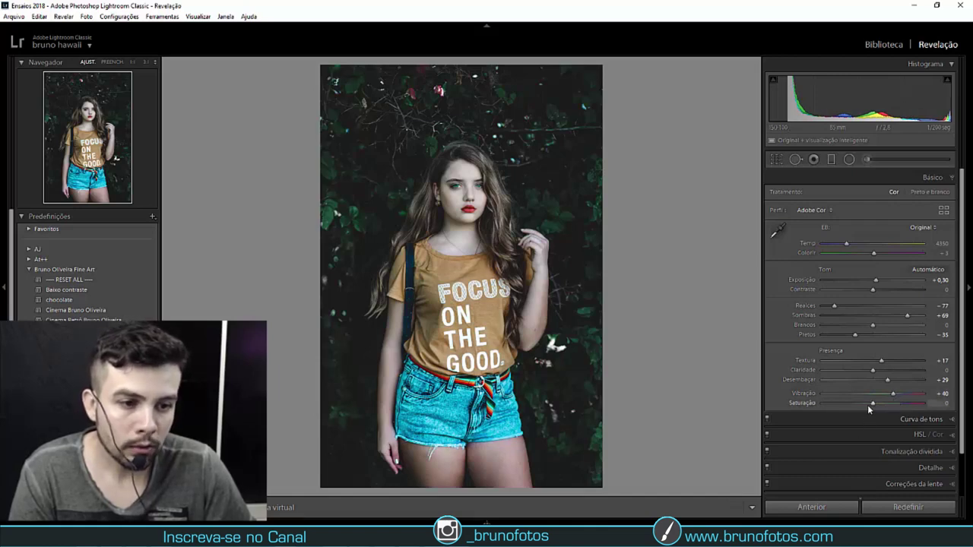
left_click_drag(867, 403, 863, 403)
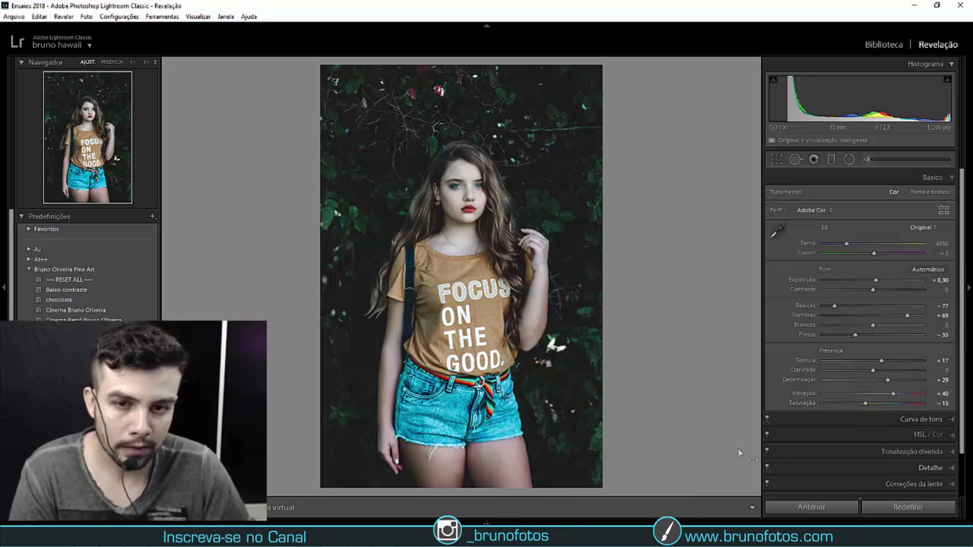
key("backslash")
key("backslash")
key("backslash")
key("backslash")
key("backslash")
key("backslash")
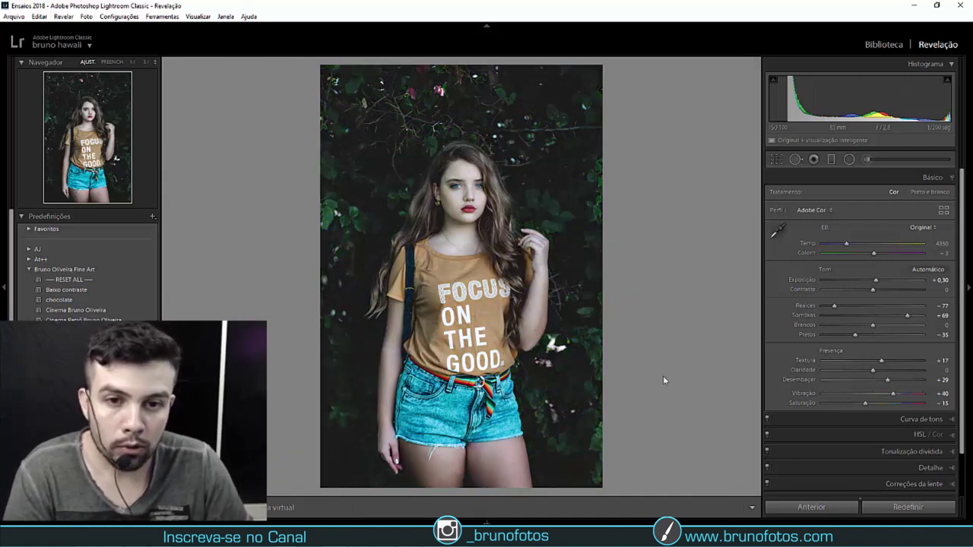
In Split Toning, give the highlights a tint saturation of about 21
scroll(893, 346, "down", 1)
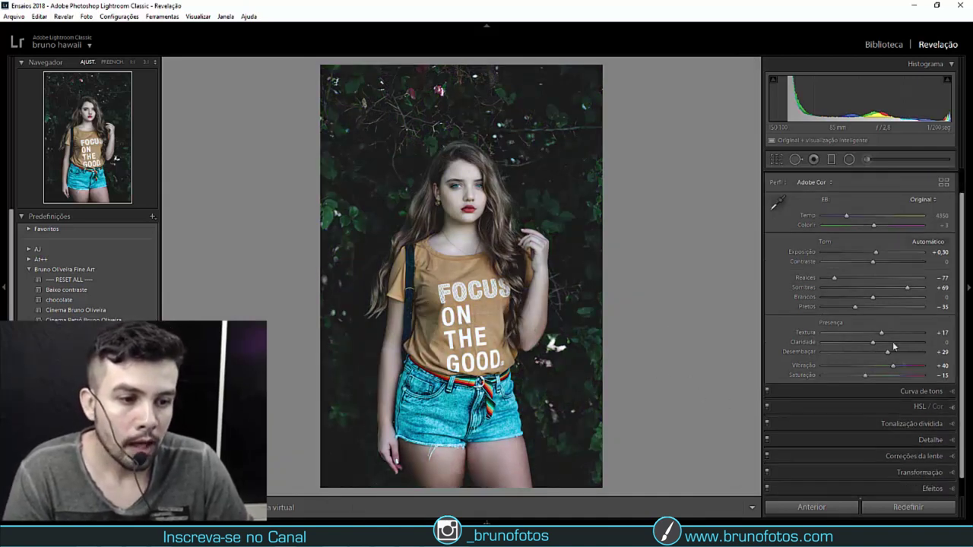
left_click(948, 424)
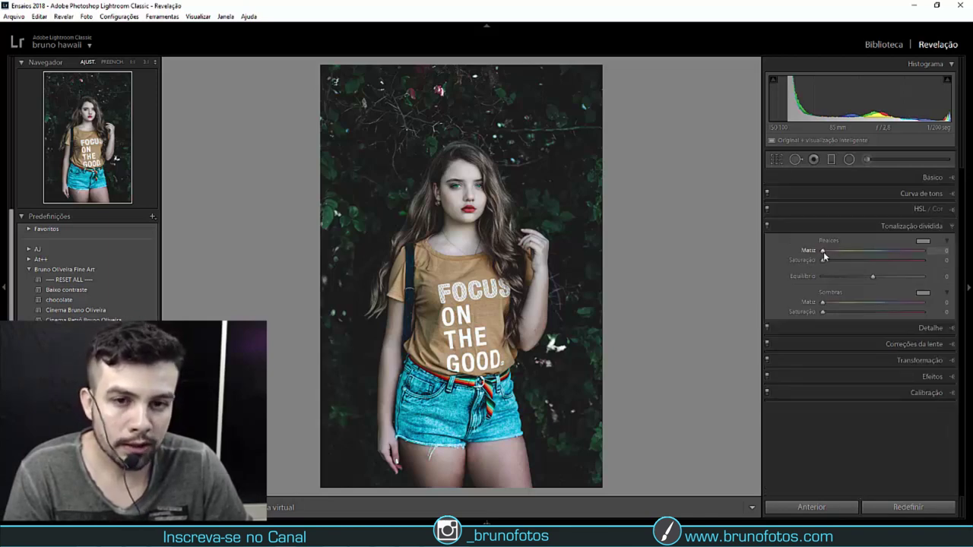
left_click_drag(818, 263, 842, 261)
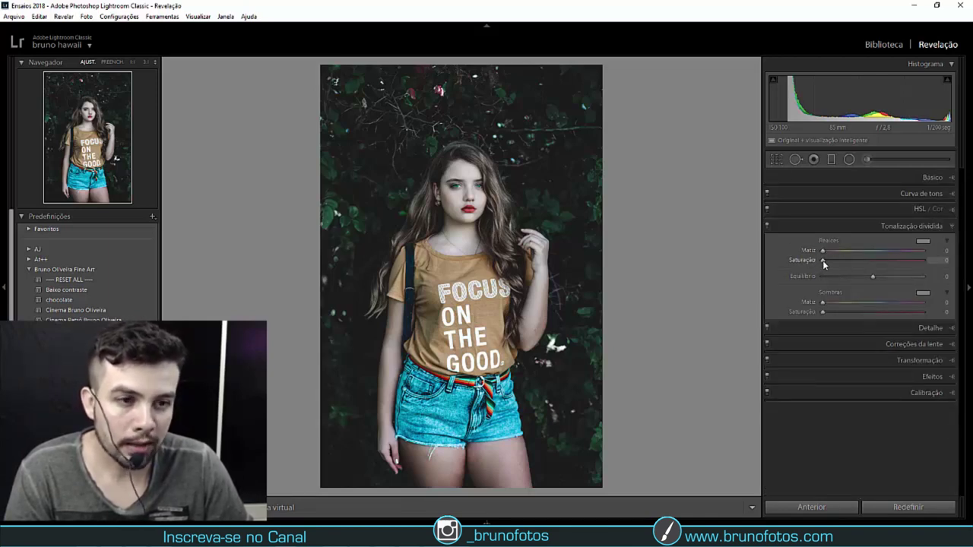
left_click_drag(845, 262, 841, 264)
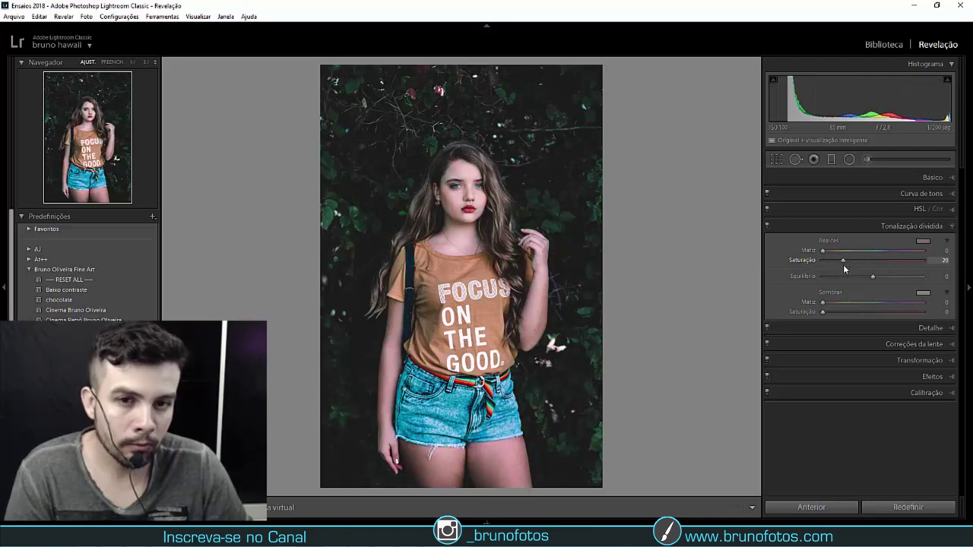
double_click(804, 261)
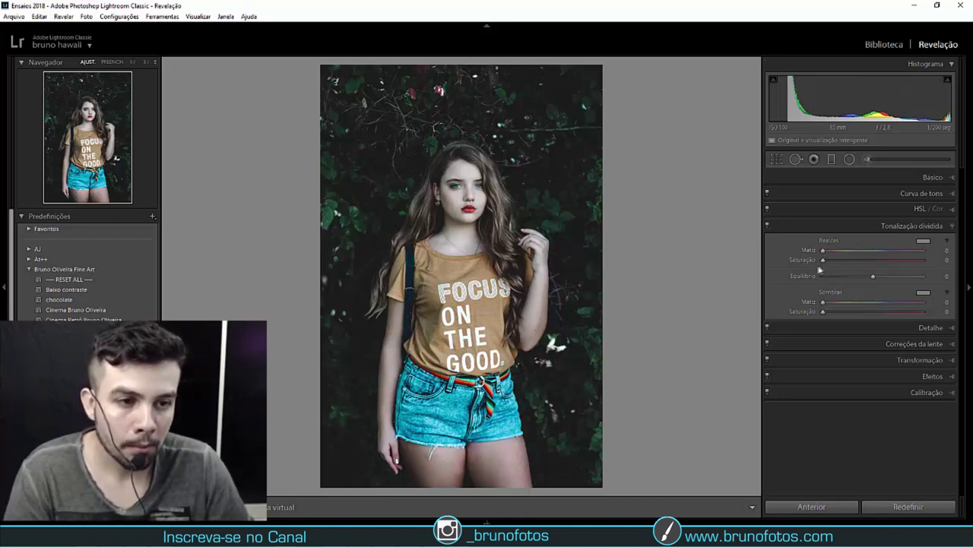
mouse_move(823, 260)
left_mouse_down()
mouse_move(846, 260)
mouse_move(852, 271)
left_mouse_up()
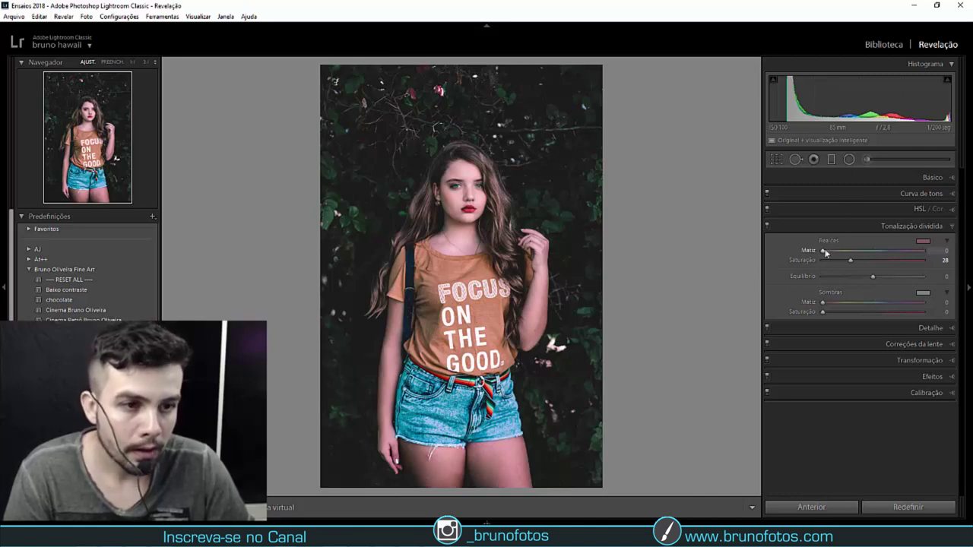
Shift the highlight tint hue to a warm orange at 25
mouse_move(824, 252)
left_mouse_down()
mouse_move(972, 253)
mouse_move(836, 257)
left_mouse_up()
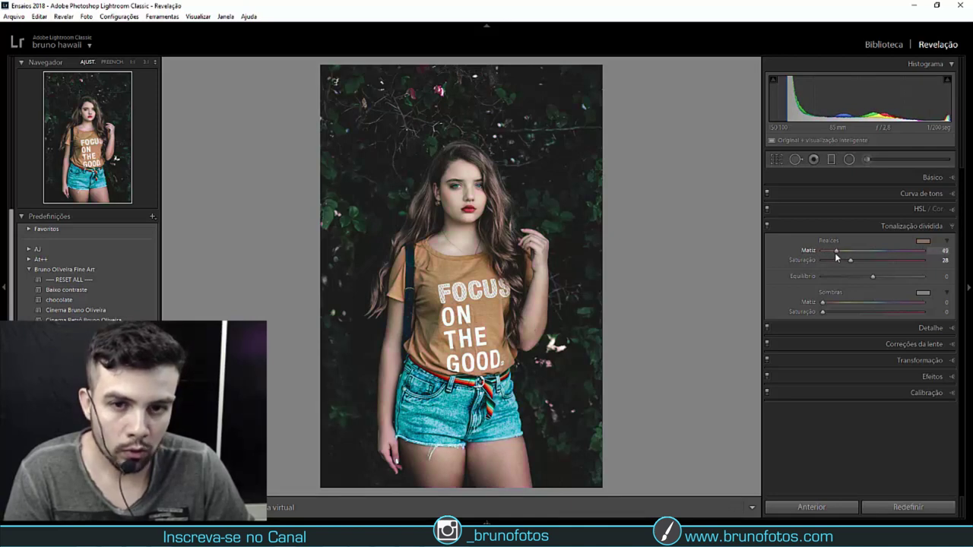
left_click_drag(835, 258, 831, 259)
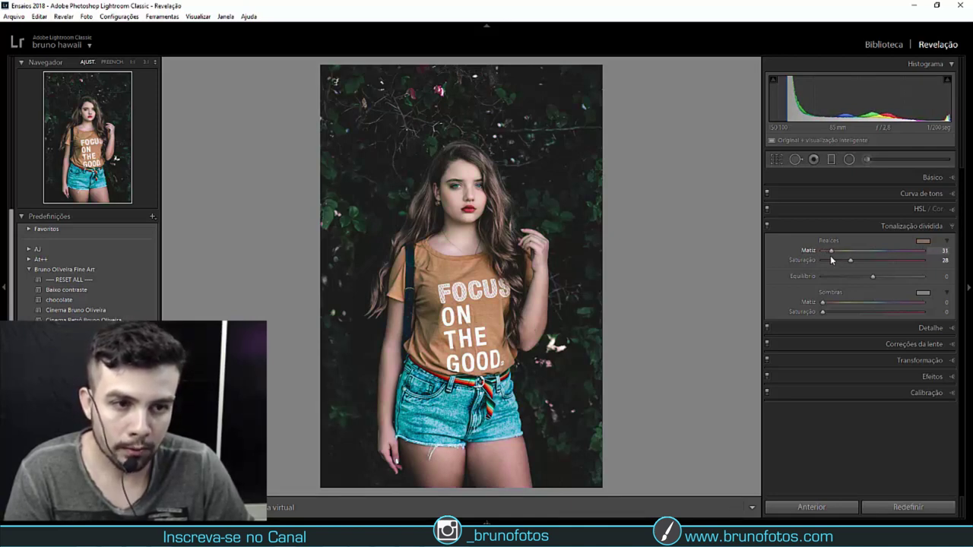
key("Down")
key("Down")
key("Down")
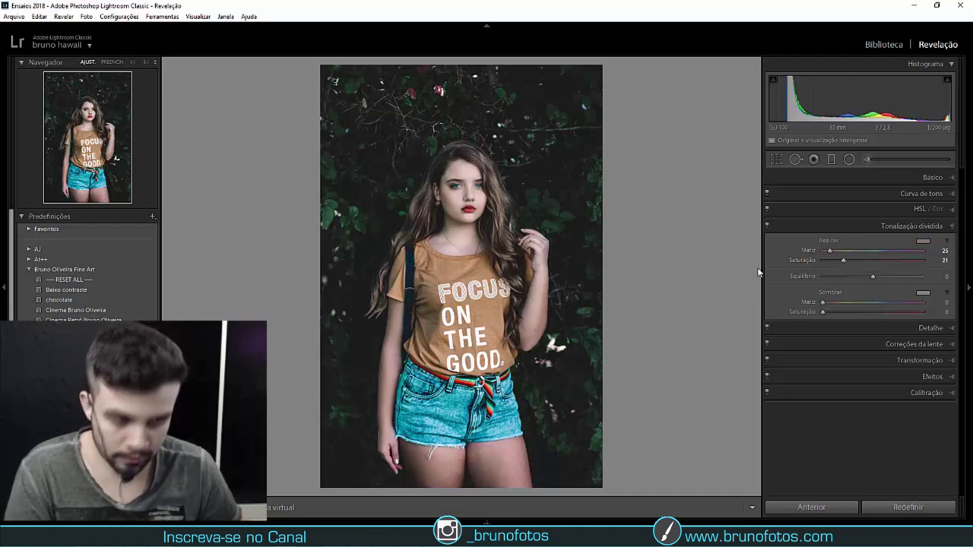
left_click(766, 225)
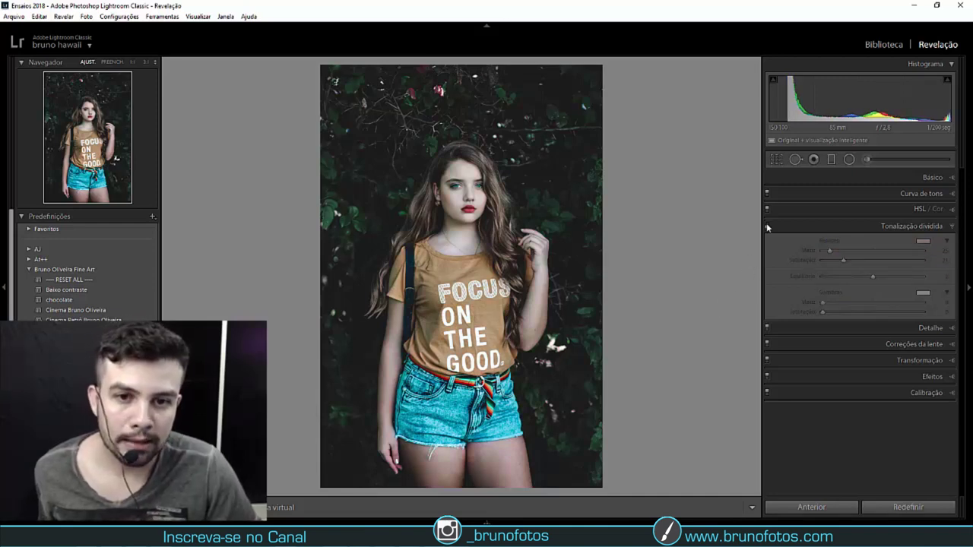
left_click(766, 226)
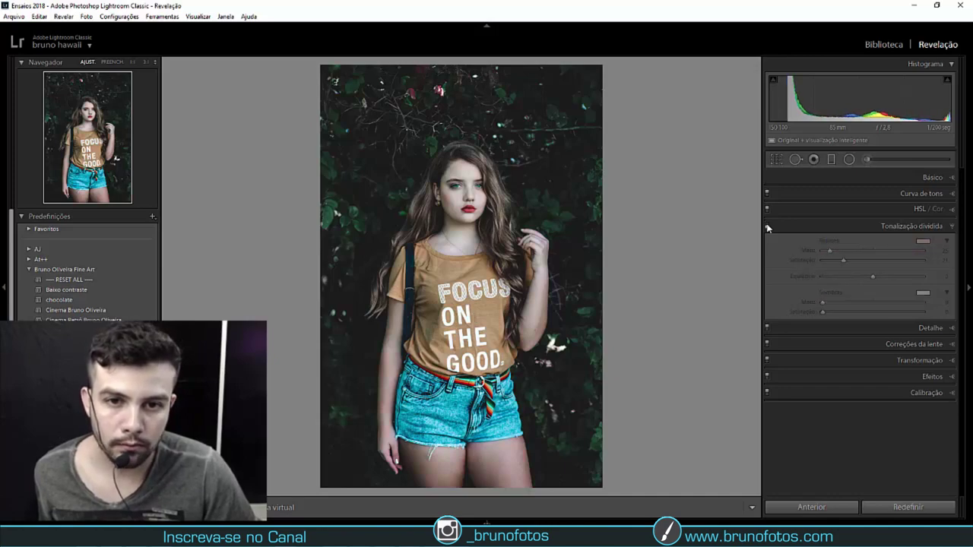
left_click(766, 225)
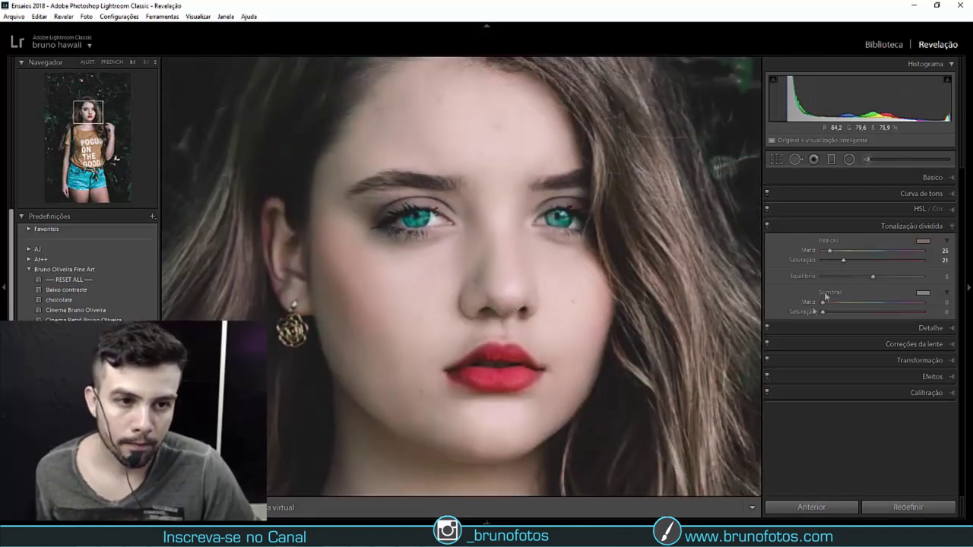
left_click(767, 226)
left_click(766, 225)
left_click(767, 226)
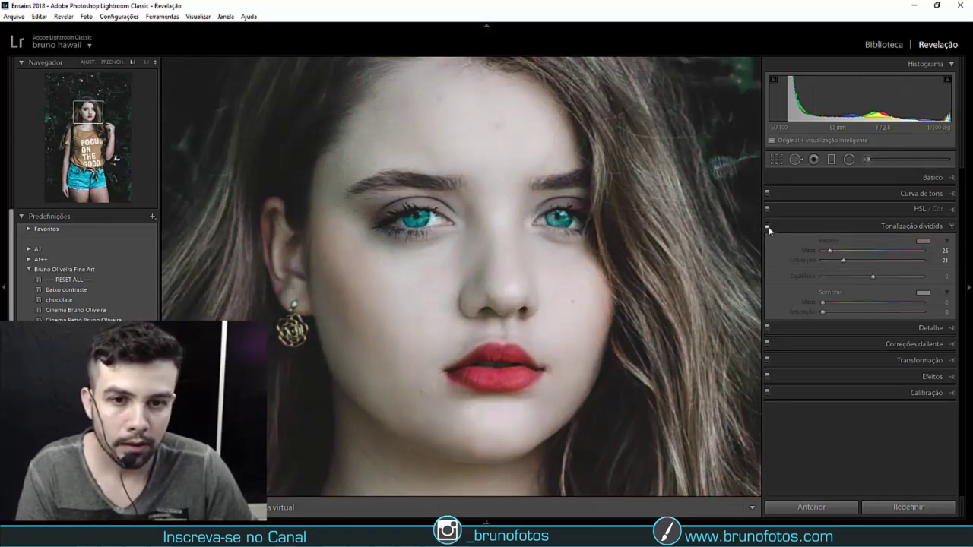
left_click(548, 302)
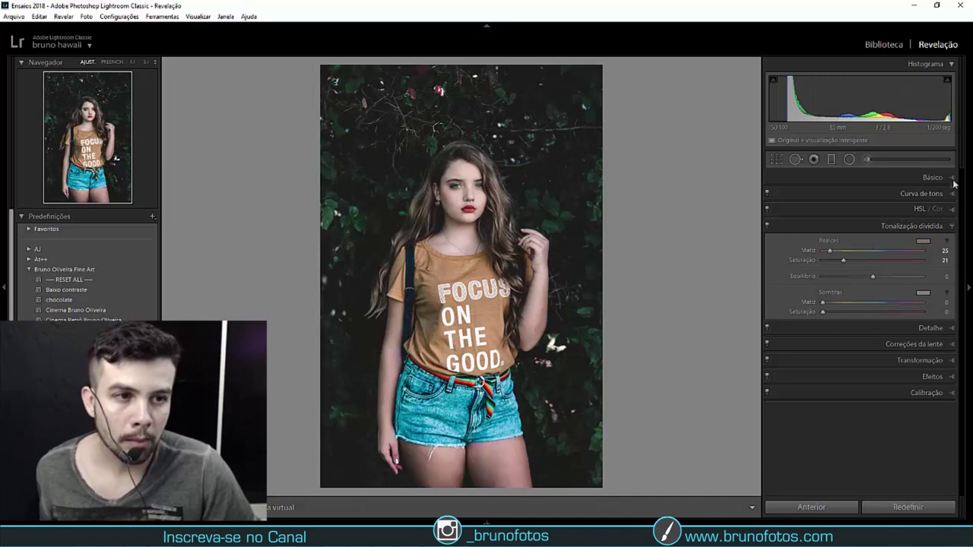
left_click(912, 177)
Warm the white balance temperature slightly and compare the finished portrait with the original
left_click_drag(846, 243, 850, 243)
key("backslash")
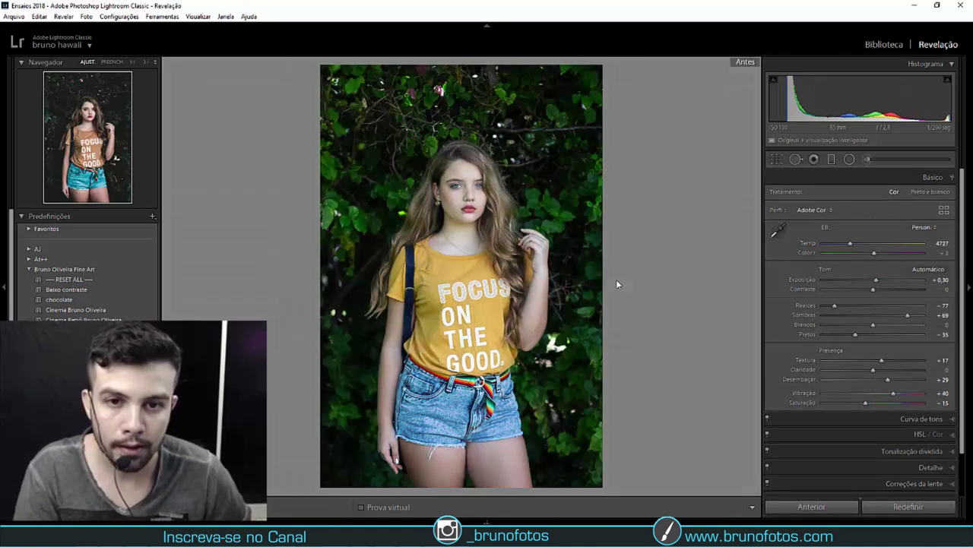
key("backslash")
key("backslash")
key("backslash")
key("backslash")
key("backslash")
key("backslash")
key("backslash")
key("ctrl+1")
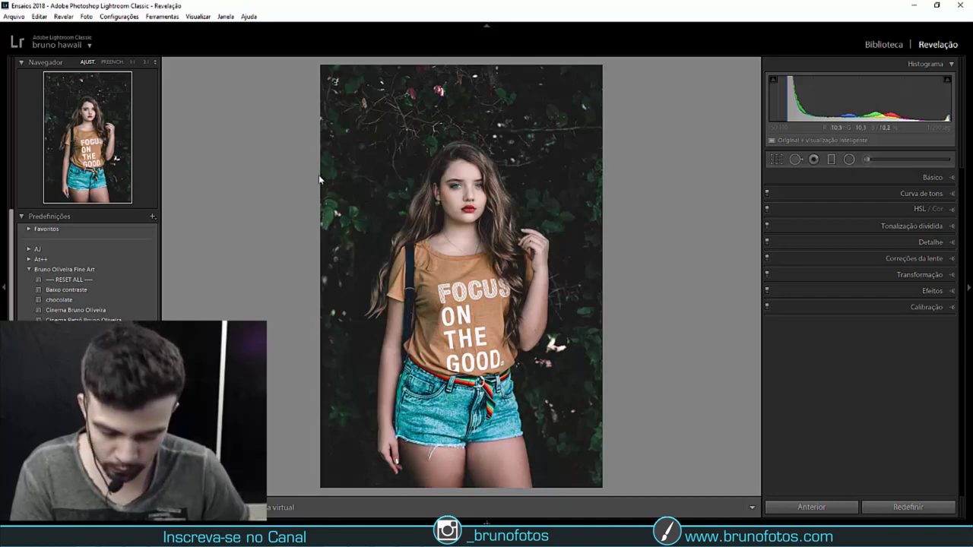
key("backslash")
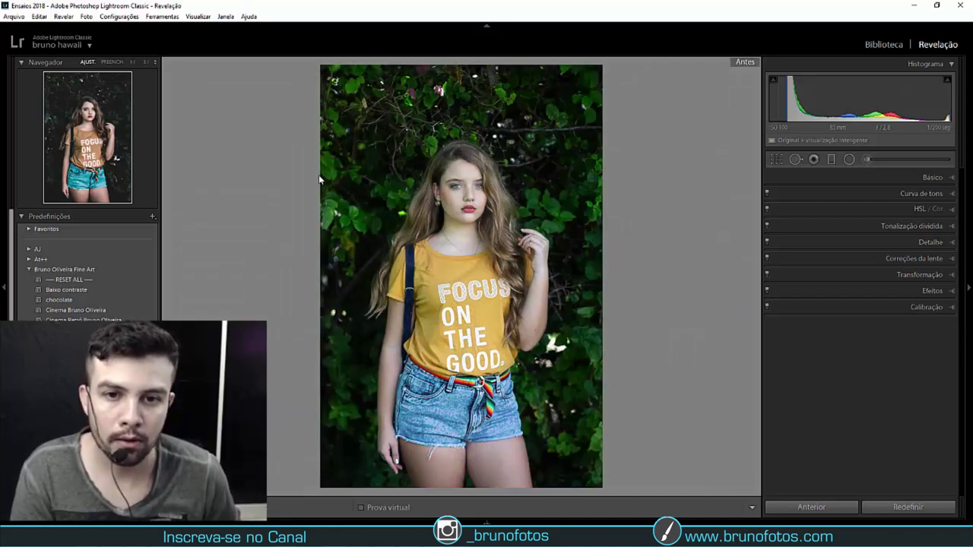
key("backslash")
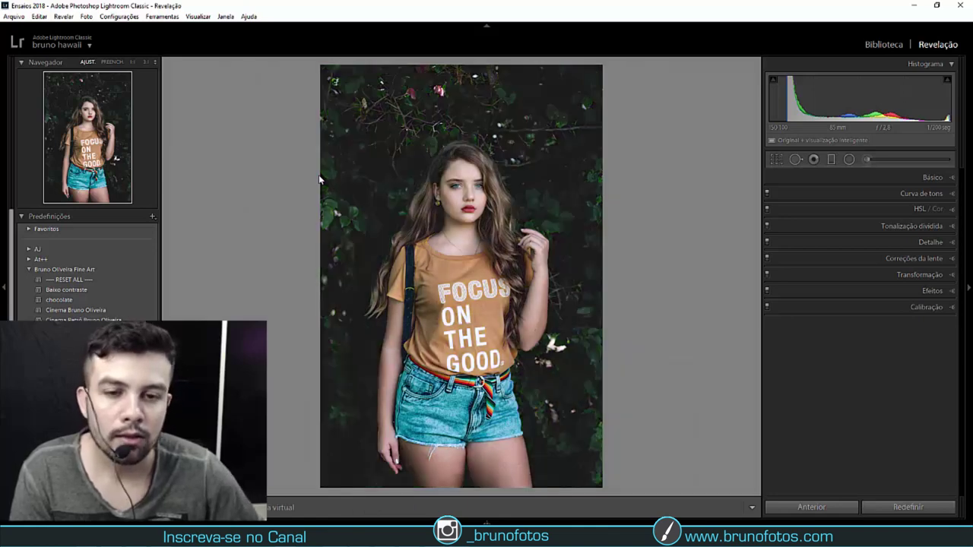